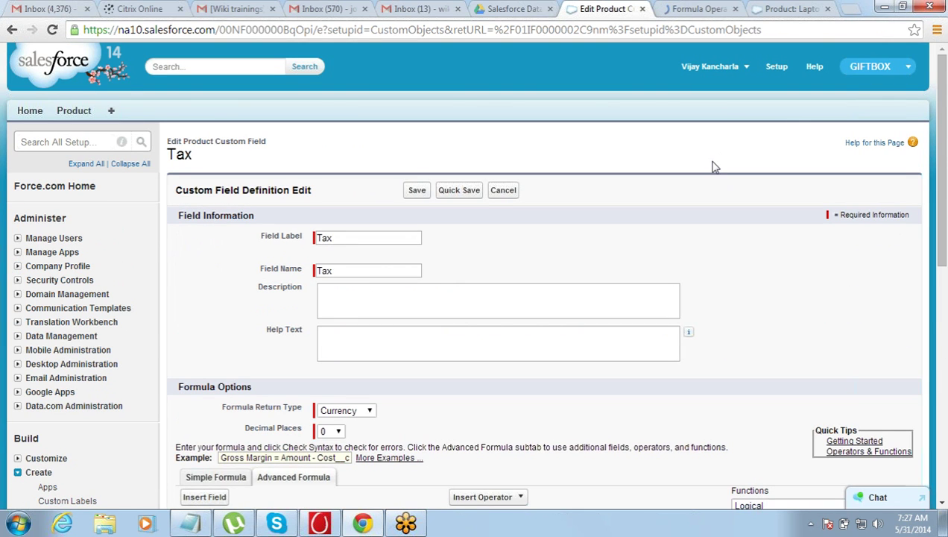
- Switch to Notepad and add two blank lines below "Rule for validating Data" in the session notes
click(216, 434)
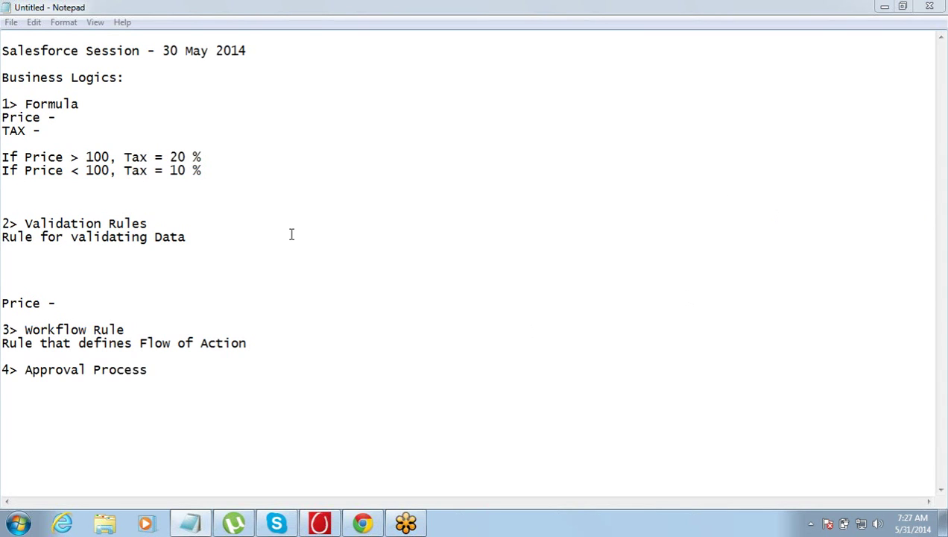
click(192, 228)
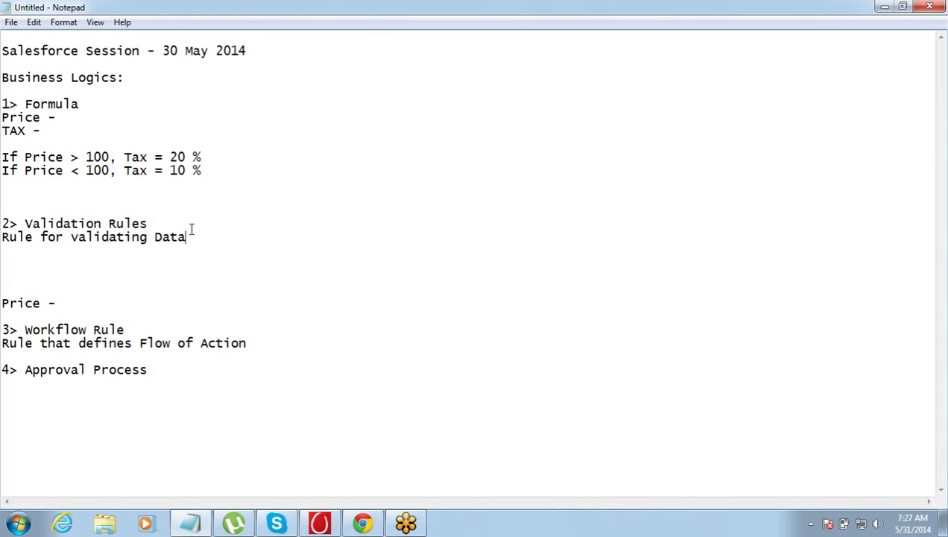
key(Return)
key(Return)
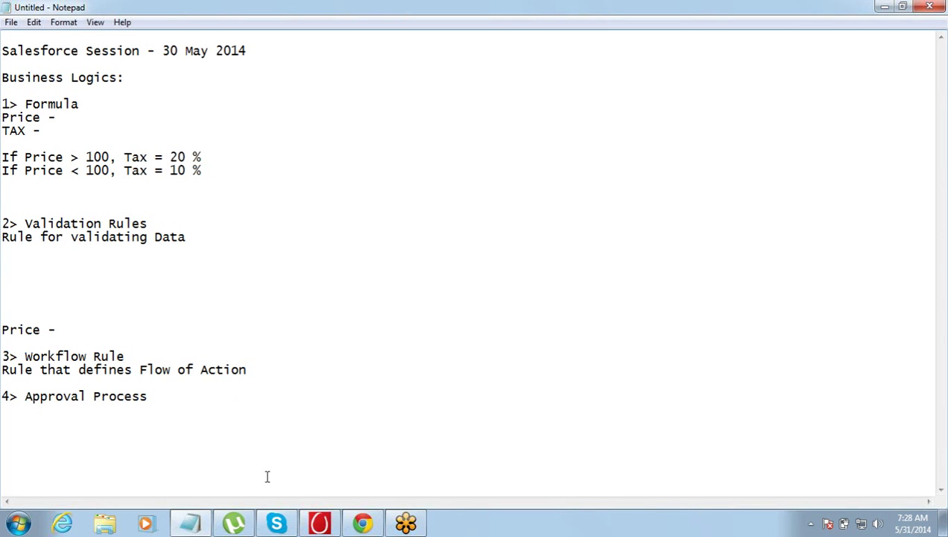
- Switch to Chrome and open the Product custom object's definition in Salesforce setup
click(362, 522)
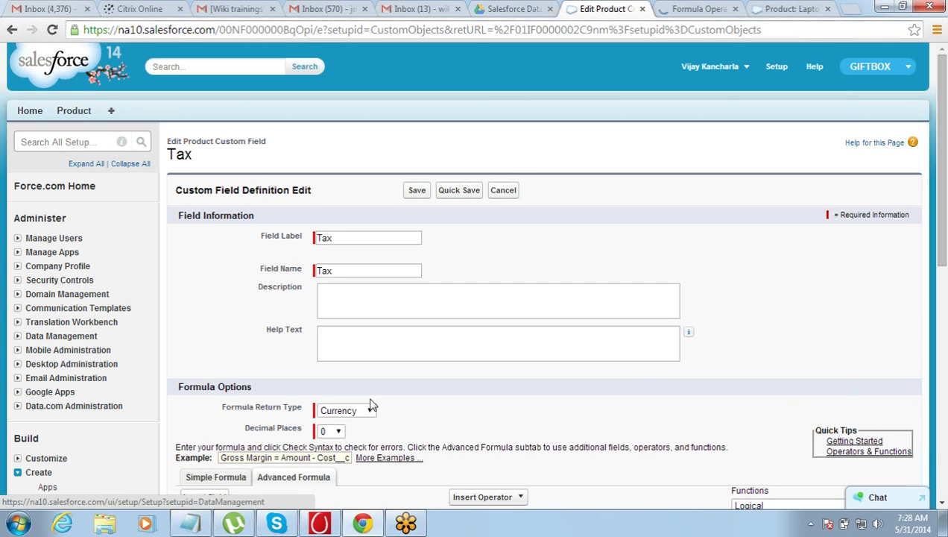
scroll(589, 359, down, 2)
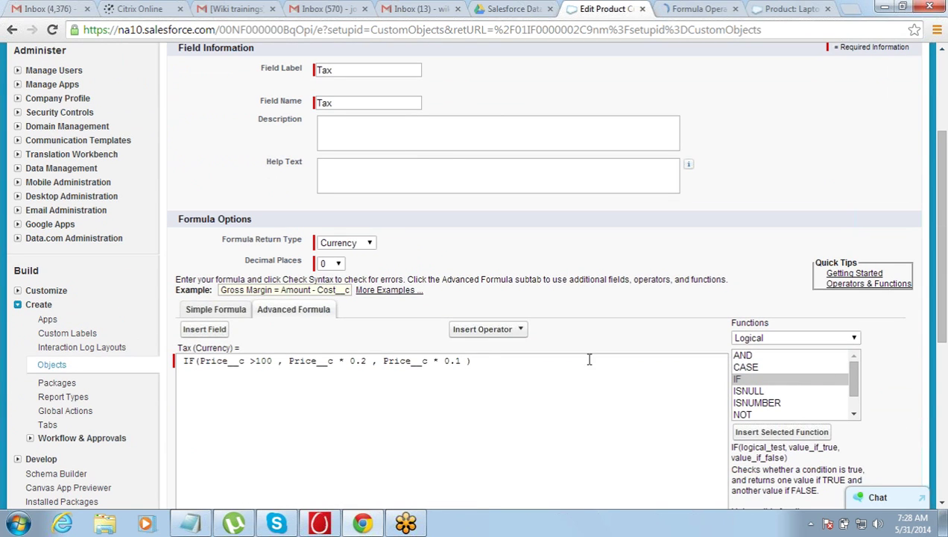
click(54, 367)
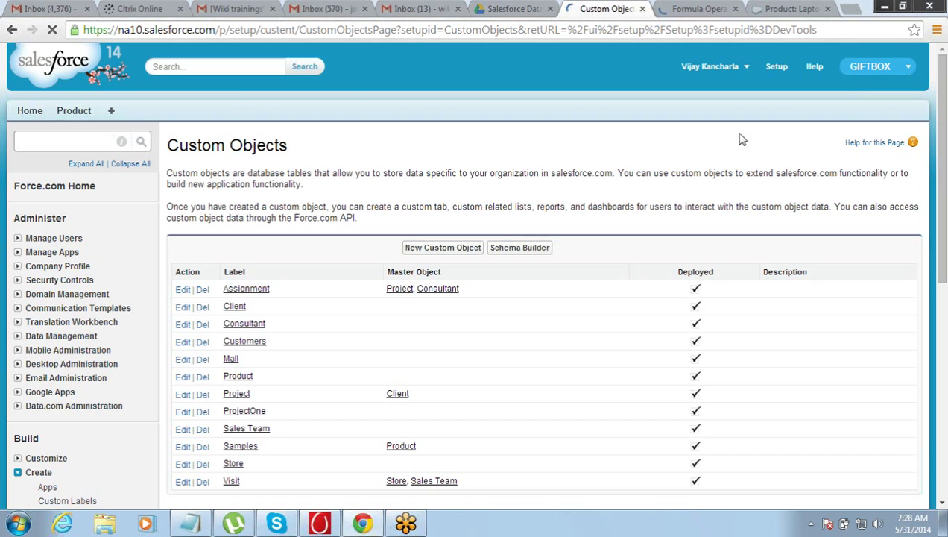
click(695, 8)
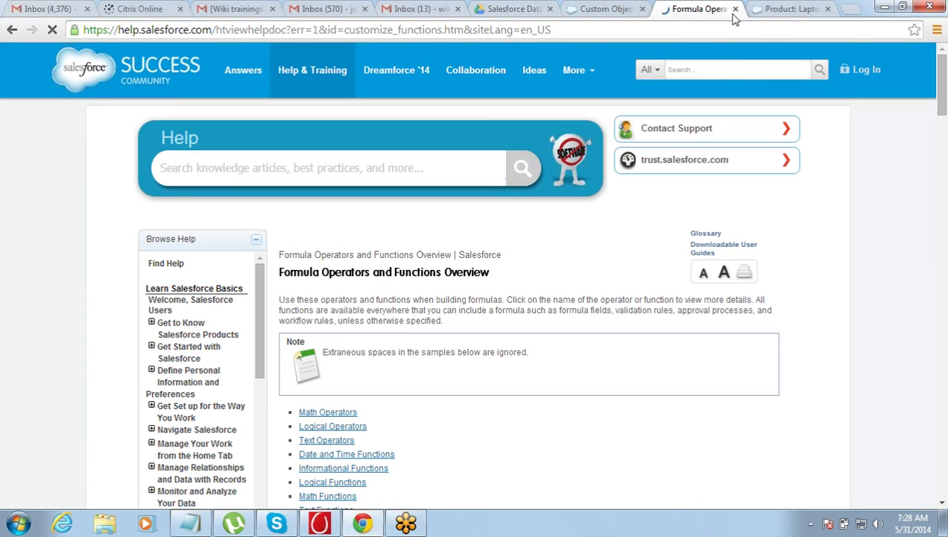
click(596, 8)
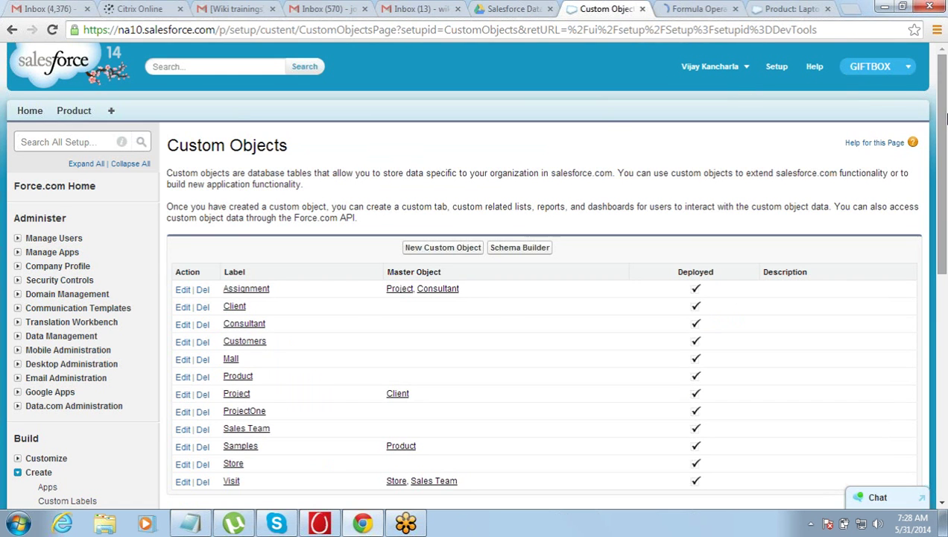
drag(943, 106, 915, 147)
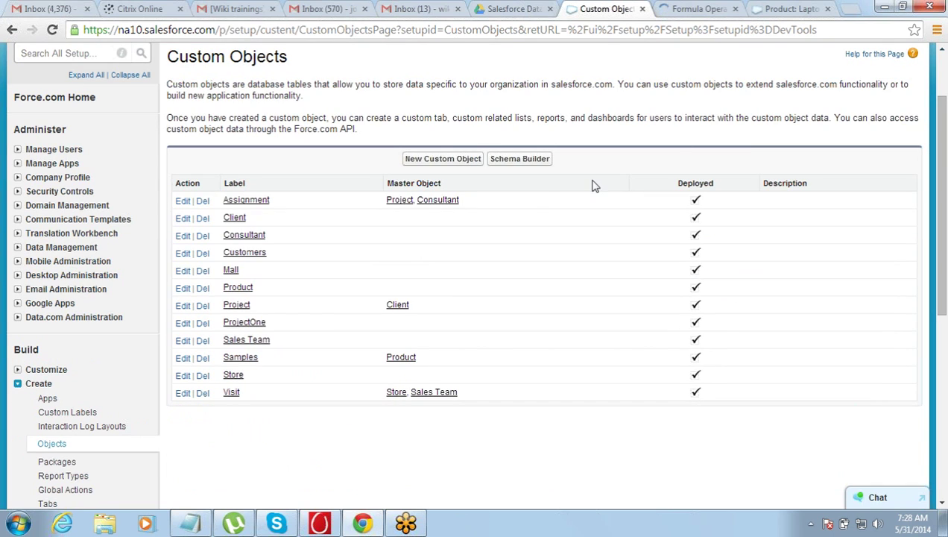
click(240, 289)
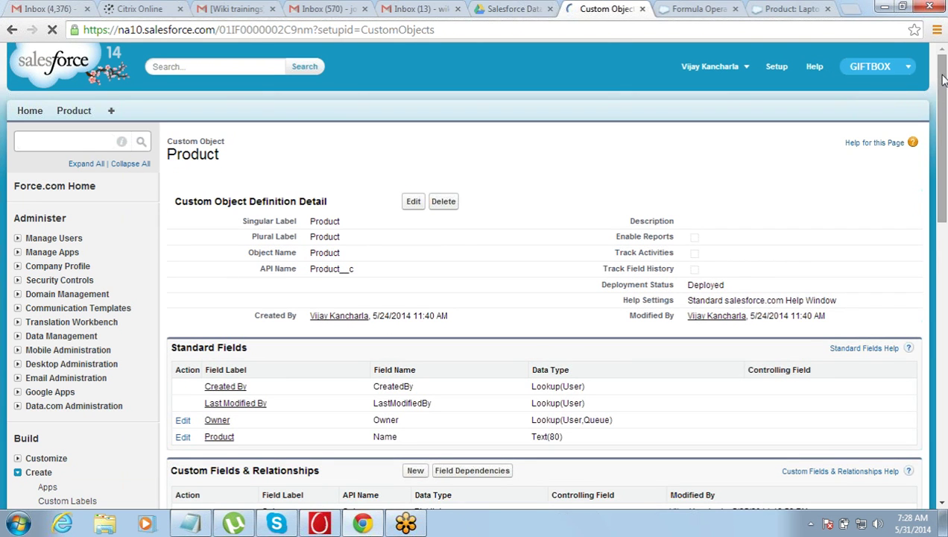
- Start a new validation rule on the Product object
drag(943, 76, 874, 184)
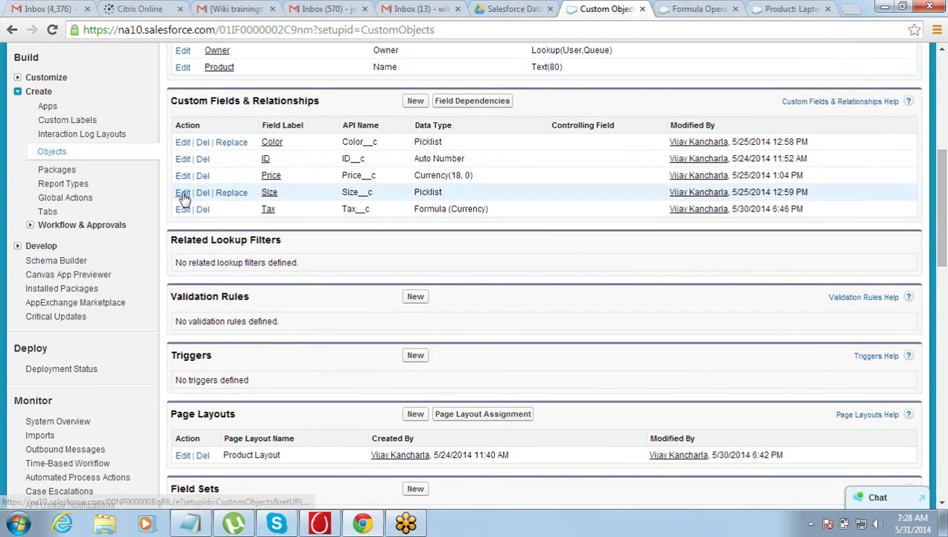
drag(170, 296, 250, 296)
click(250, 296)
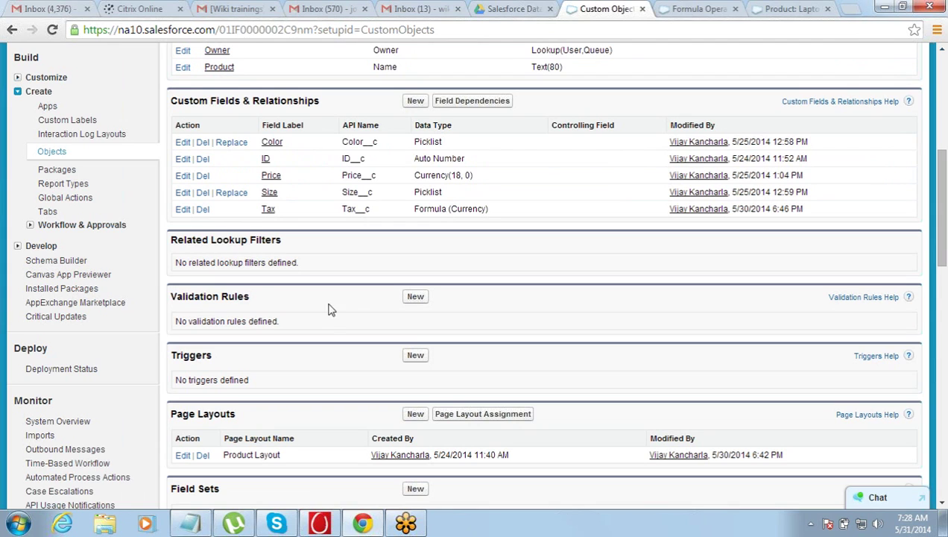
click(414, 301)
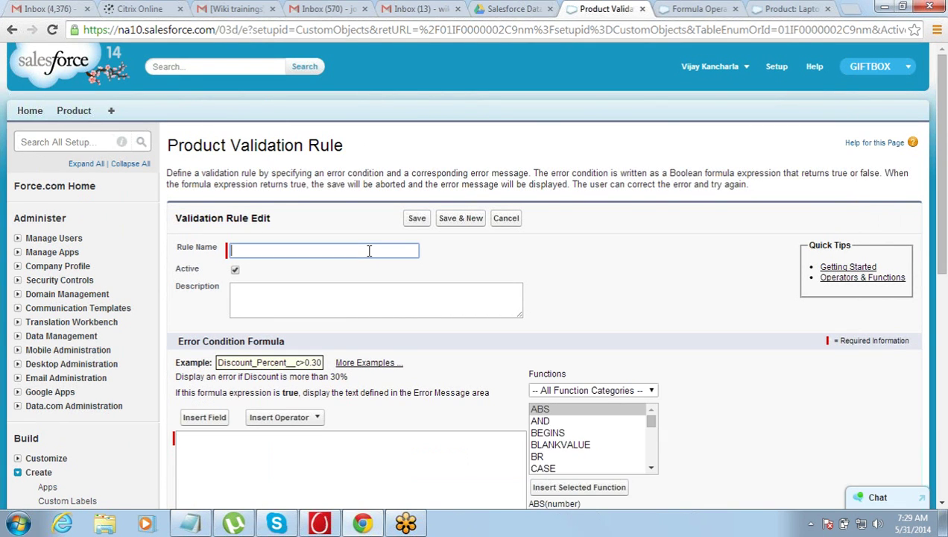
- Name the validation rule Minimum Price Rule and keep it active
text(M)
key(BackSpace)
text(Minim)
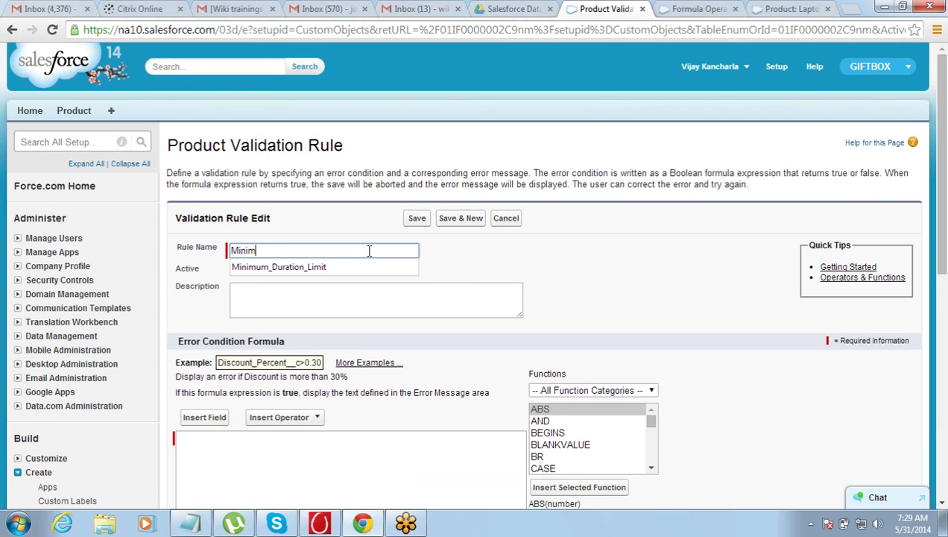
text(um Price)
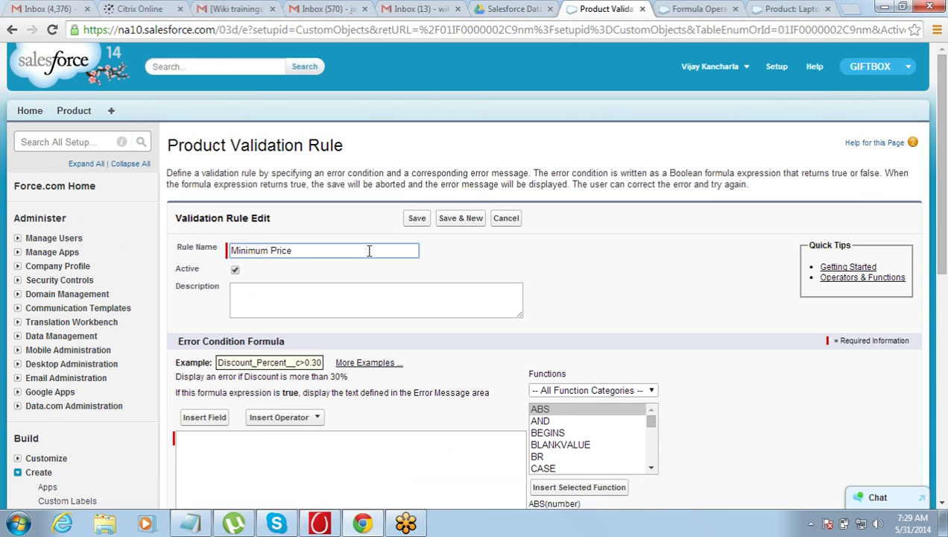
text( Rule)
key(Tab)
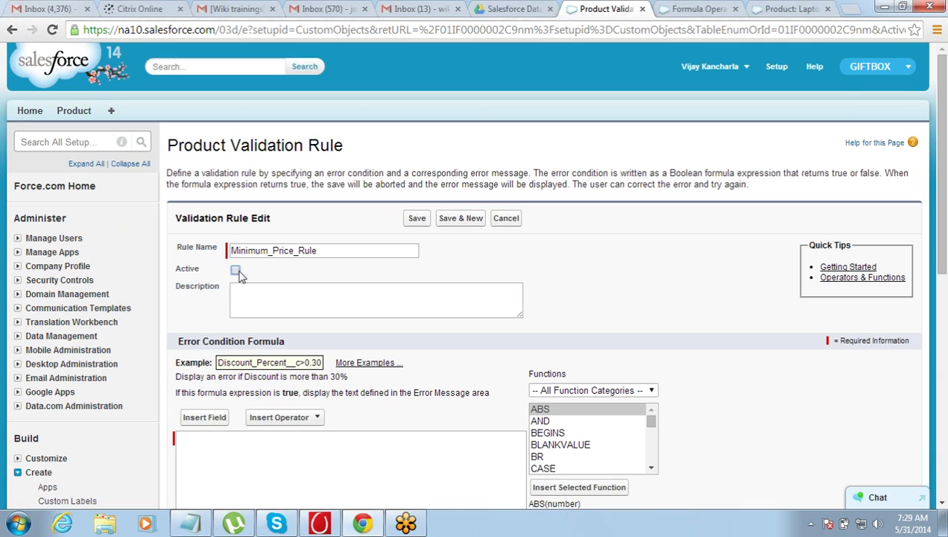
click(237, 272)
- Enter Price__c < 100 as the error condition formula of the validation rule
drag(937, 75, 820, 135)
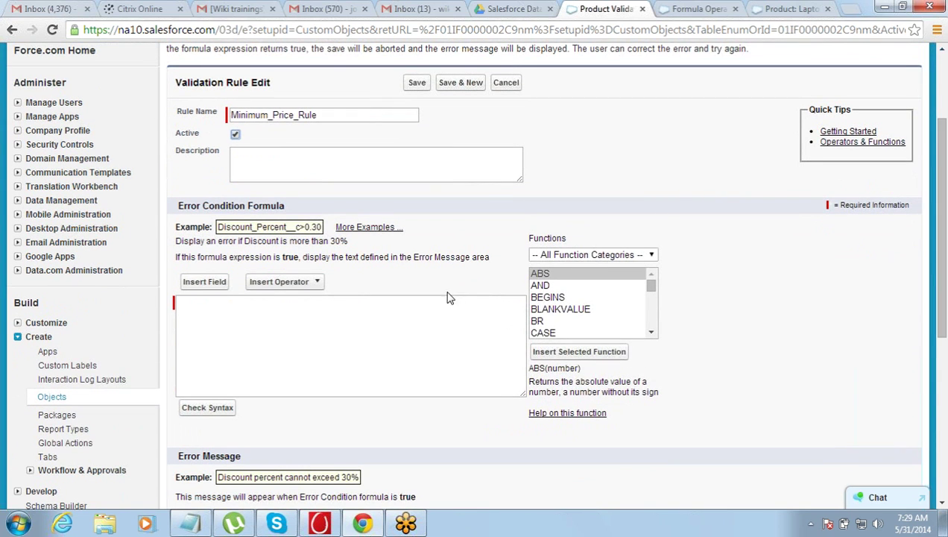
click(411, 328)
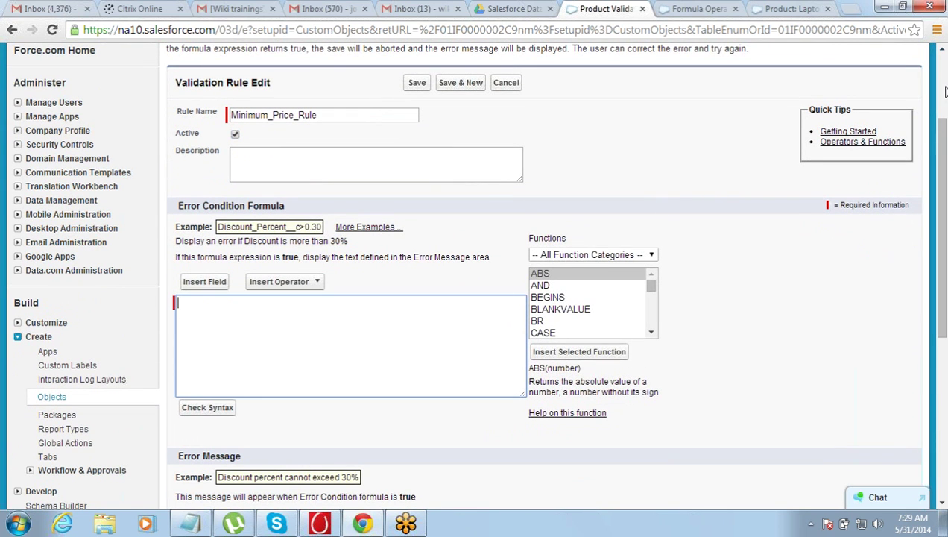
drag(941, 127, 800, 194)
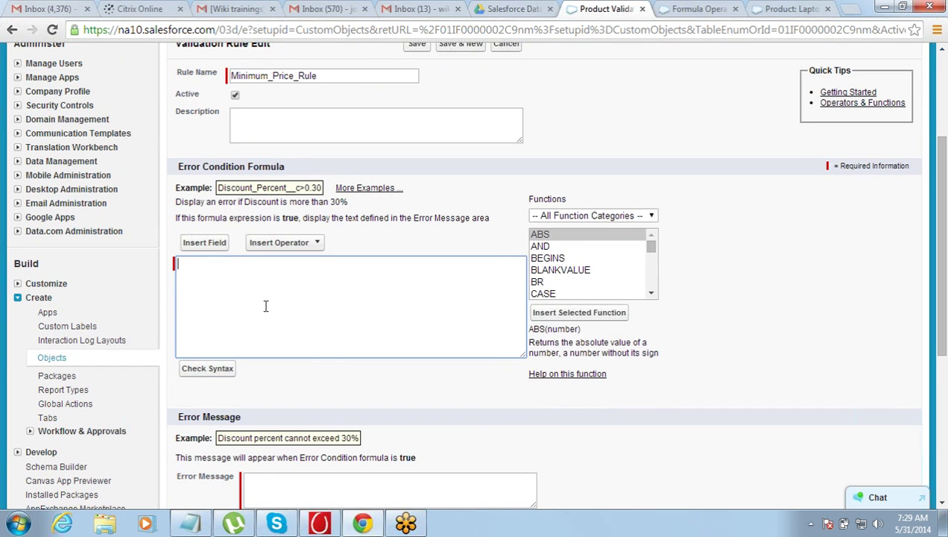
double_click(183, 475)
drag(219, 478, 229, 477)
click(231, 478)
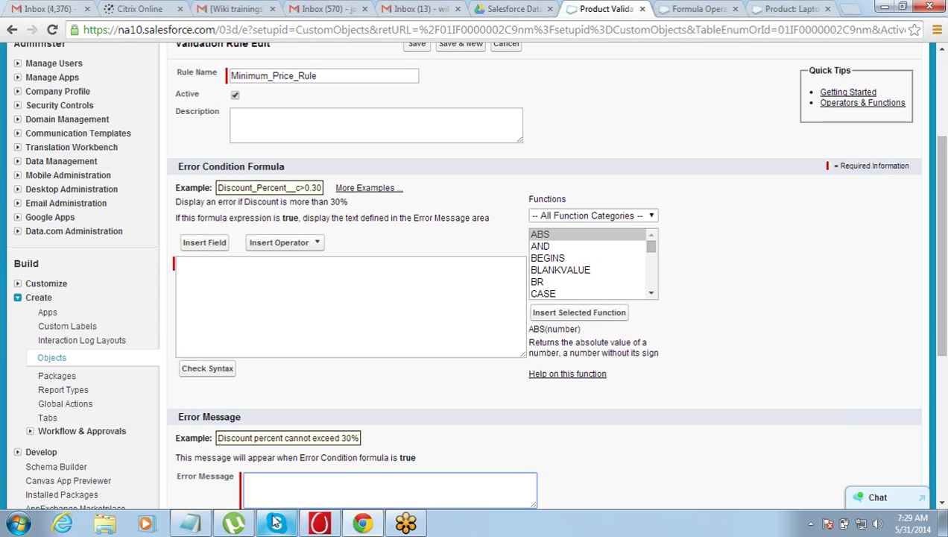
click(251, 290)
text(Pric)
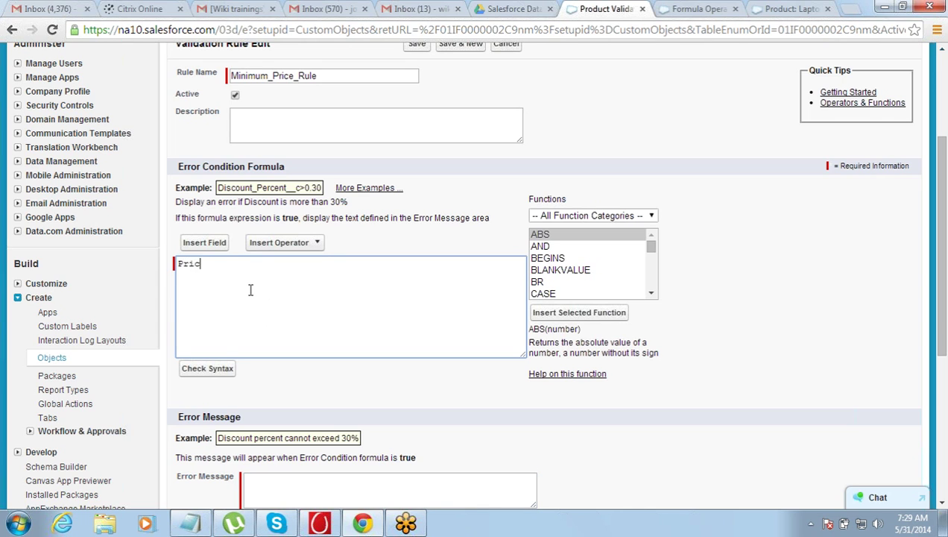
text(e__C)
key(BackSpace)
text(c <)
key(BackSpace)
drag(176, 217, 512, 218)
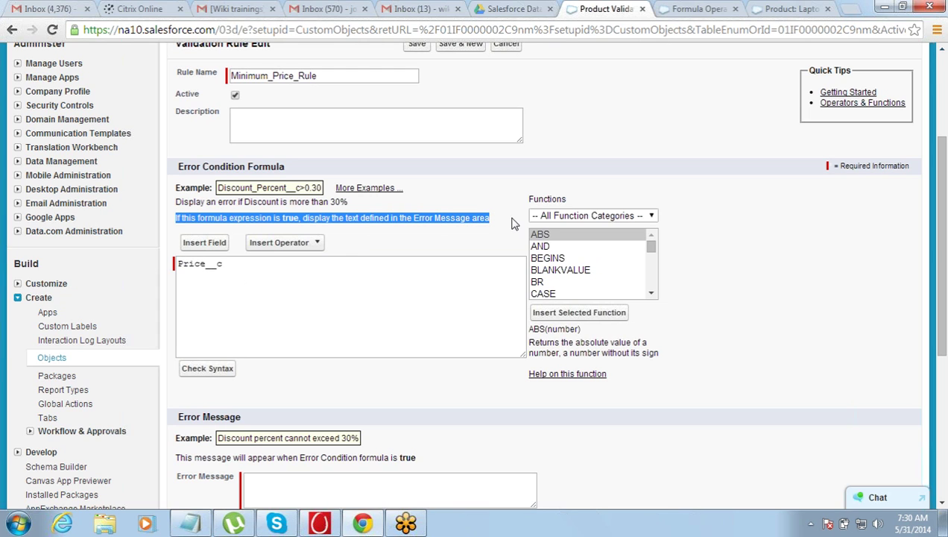
click(317, 272)
text(< 100)
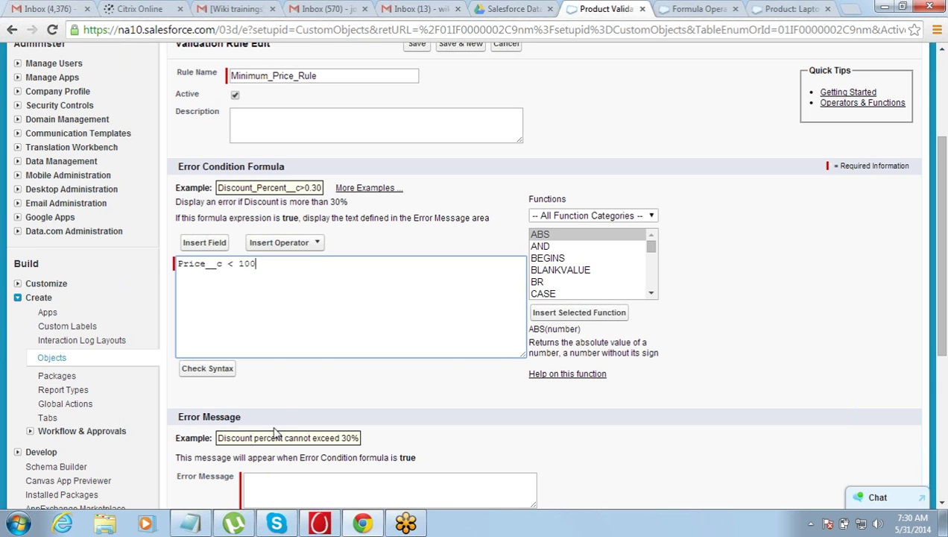
- Enter "Price can not be less than 50" as the rule's error message
click(266, 478)
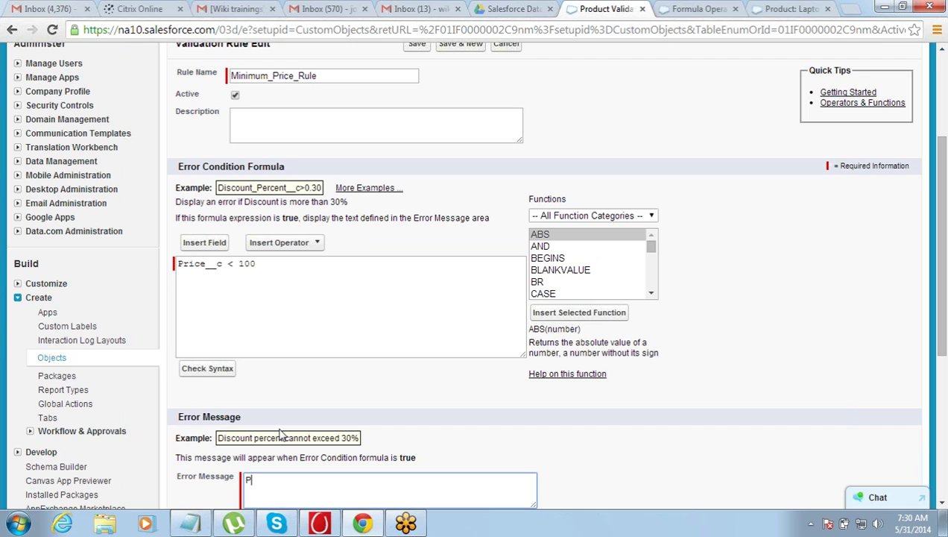
text(Price can not be less than )
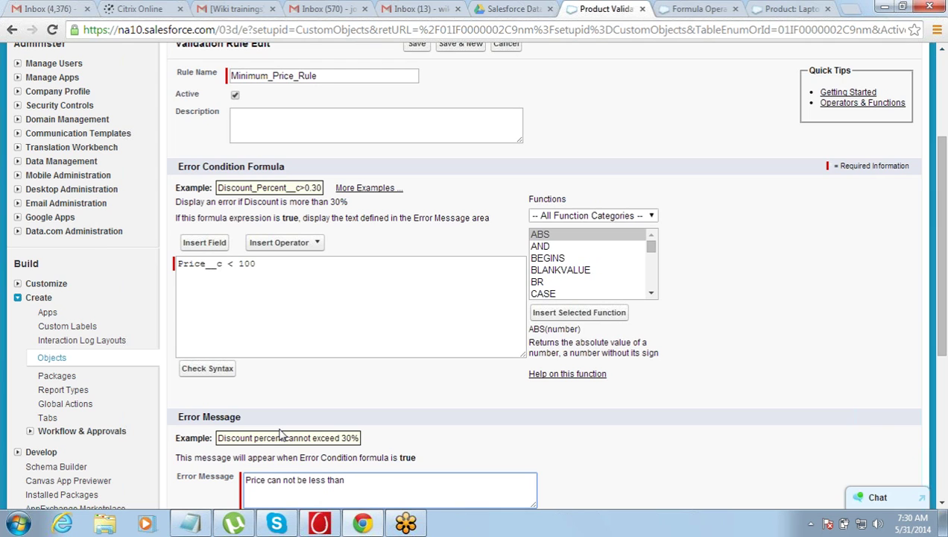
text(50)
- Set the price limit in the error condition formula to 50 and save the validation rule
click(267, 263)
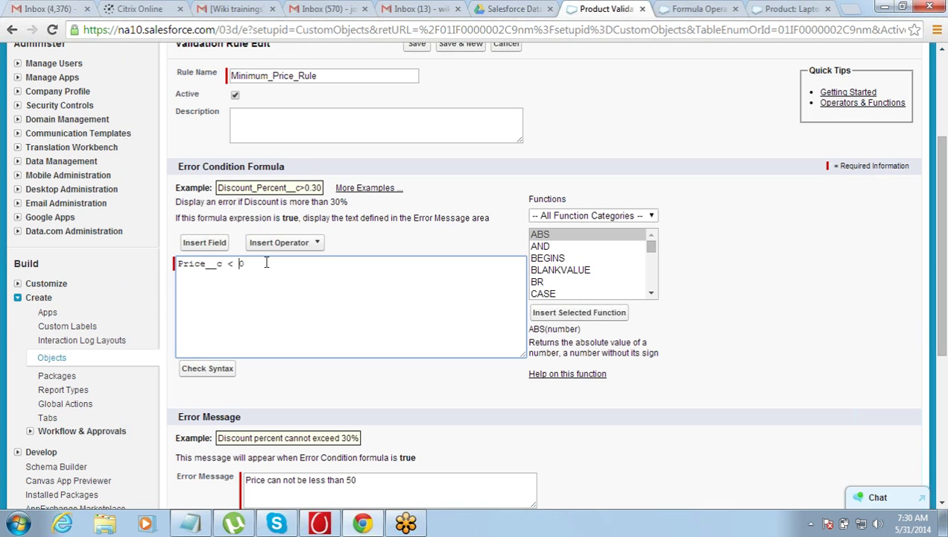
text(5)
click(826, 458)
drag(943, 355, 944, 437)
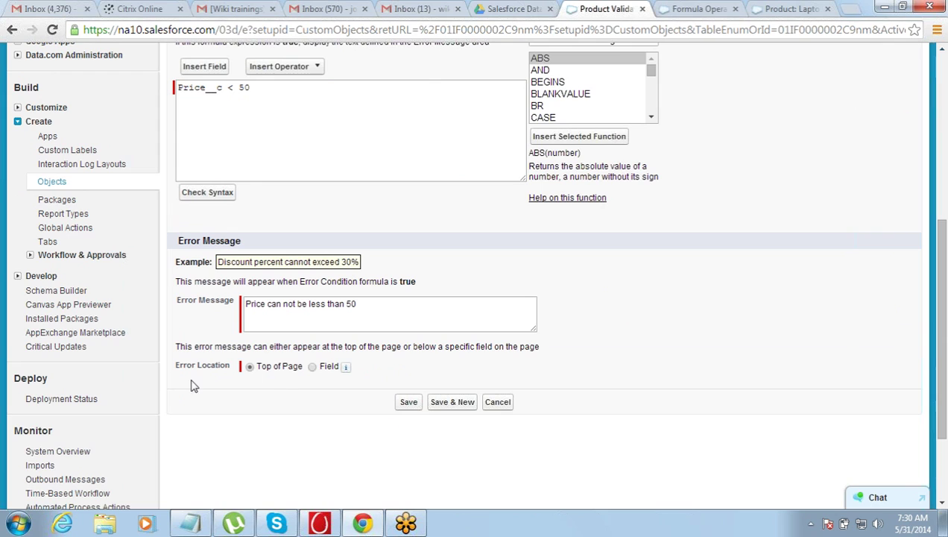
drag(184, 369, 210, 366)
click(211, 367)
click(411, 406)
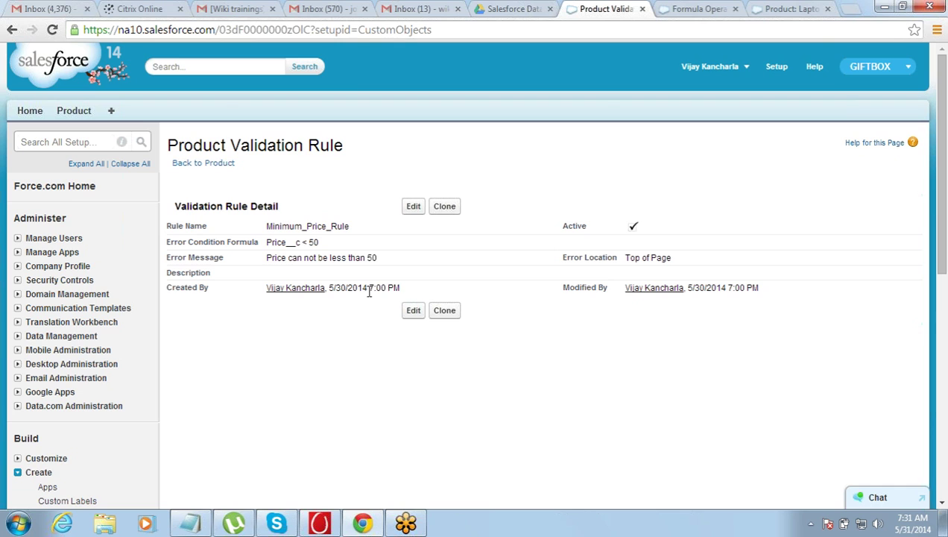
- Review the saved validation rule's error condition formula and error message
drag(271, 242, 328, 243)
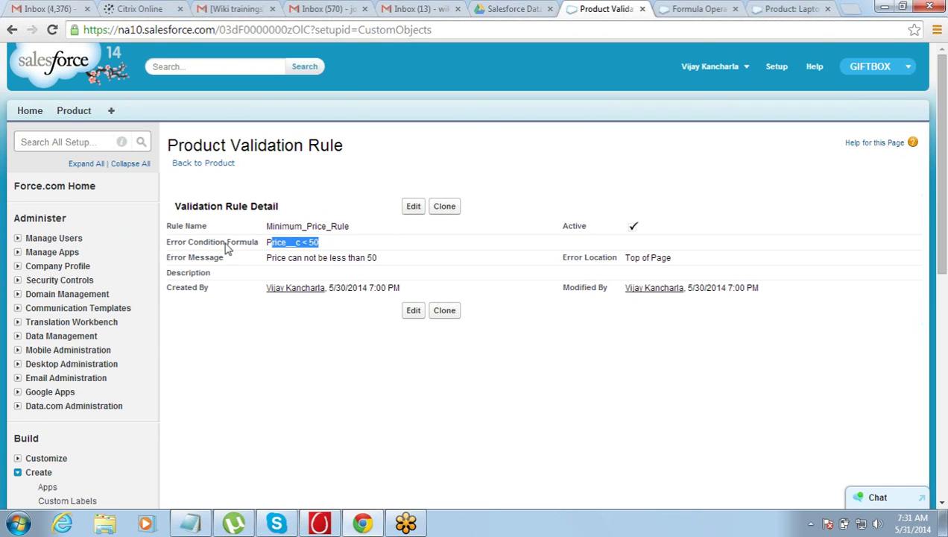
click(269, 255)
drag(269, 256, 377, 258)
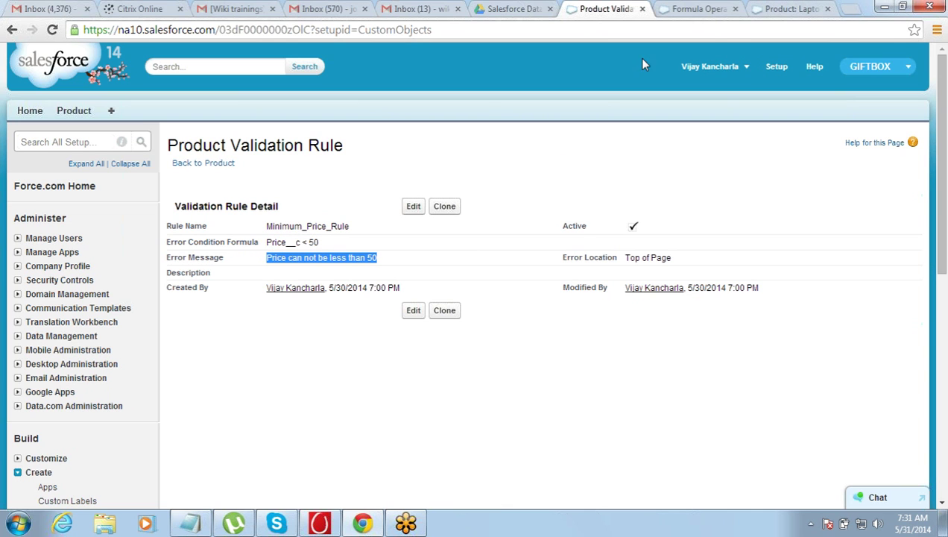
- Switch to the product record page and start a new product named P2 with color RED and size SMALL
click(775, 9)
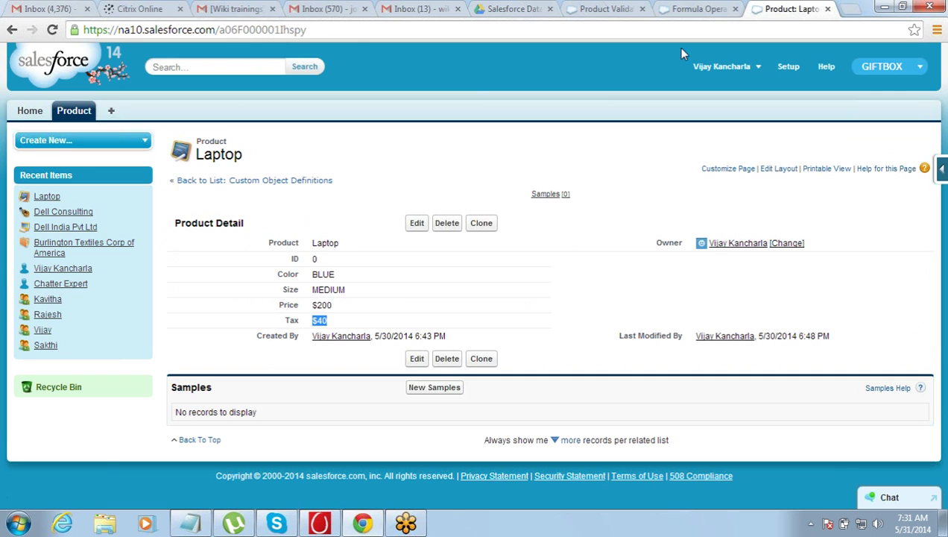
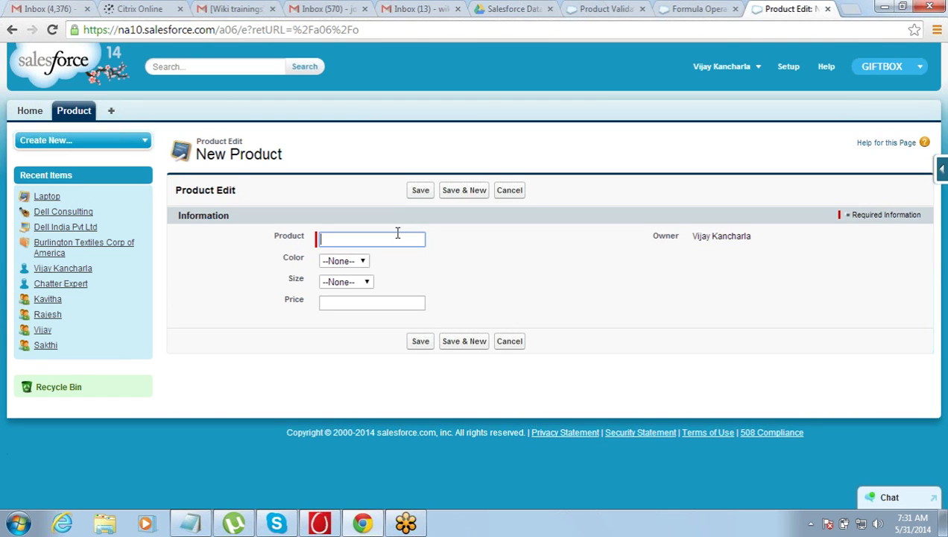
text(P2)
key(Tab)
click(342, 263)
click(344, 286)
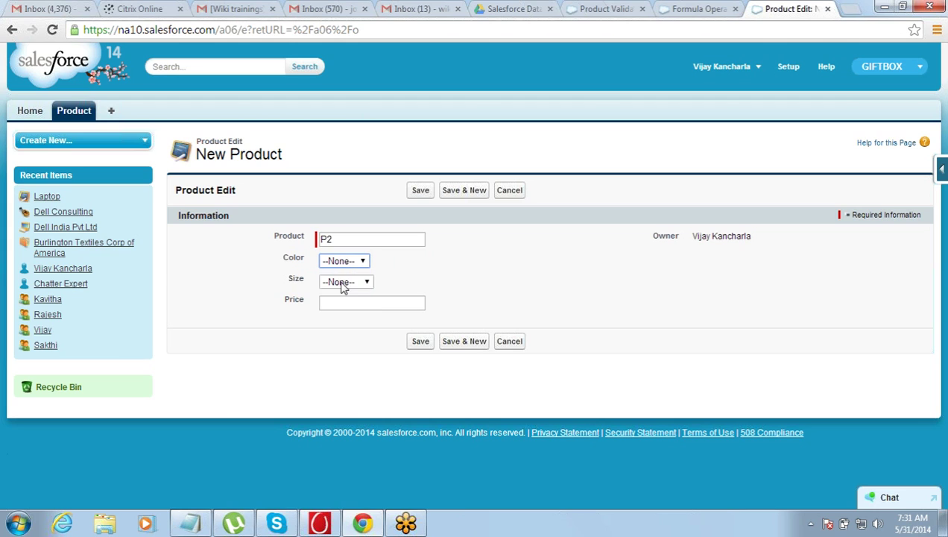
click(344, 282)
click(343, 307)
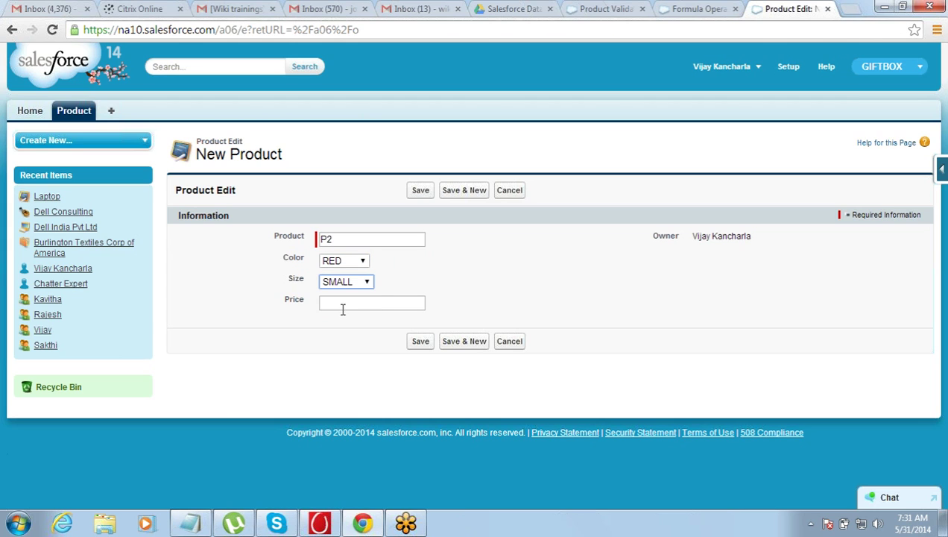
- Set the new product's price to 40 and save it to test the validation rule
click(345, 304)
text(40)
click(427, 343)
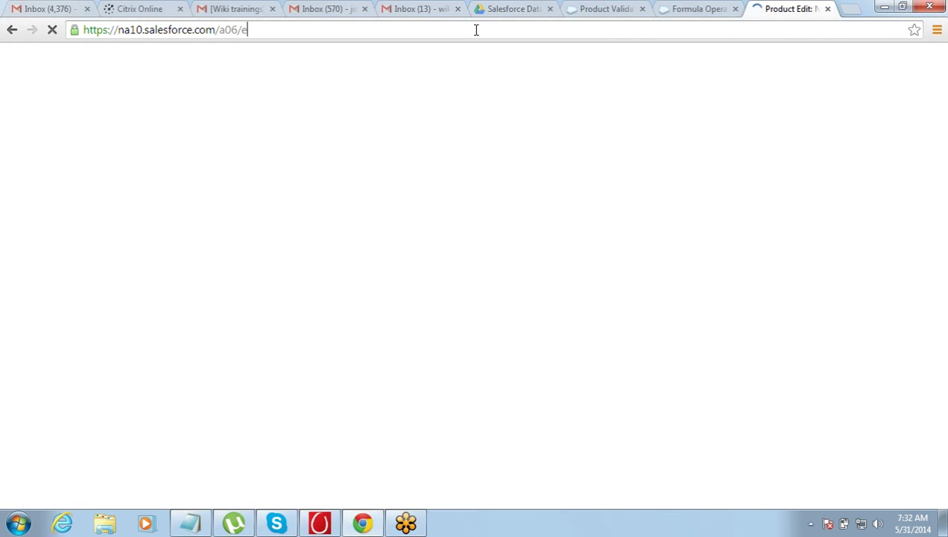
- Reload the new product page to get an empty product form
click(476, 30)
click(476, 30)
click(698, 9)
click(779, 8)
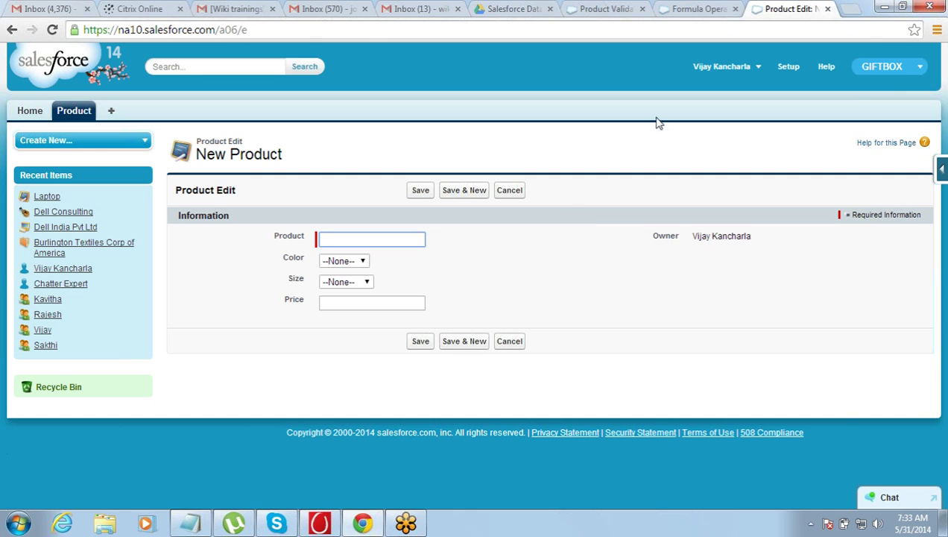
- Open the Minimum_Price_Rule validation rule for editing and review its error condition formula and available functions
click(621, 7)
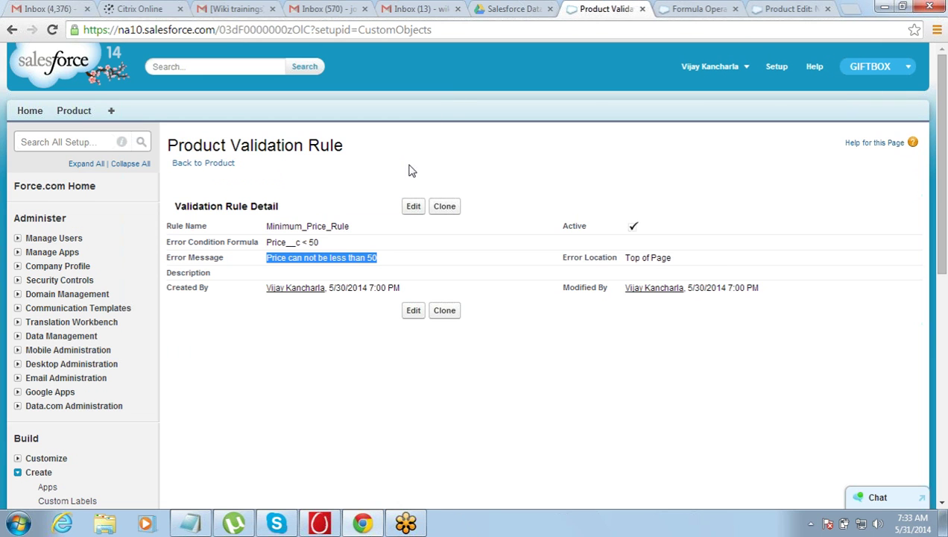
click(415, 207)
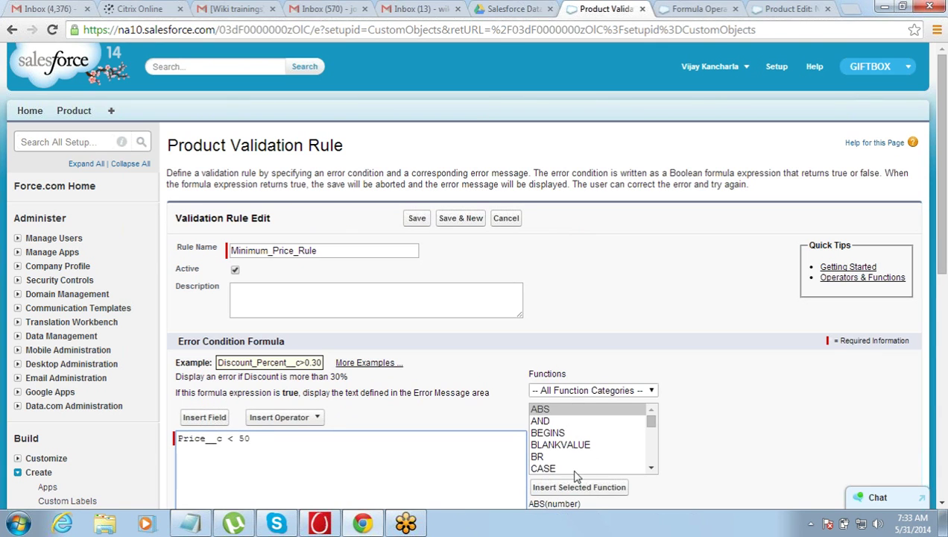
click(944, 503)
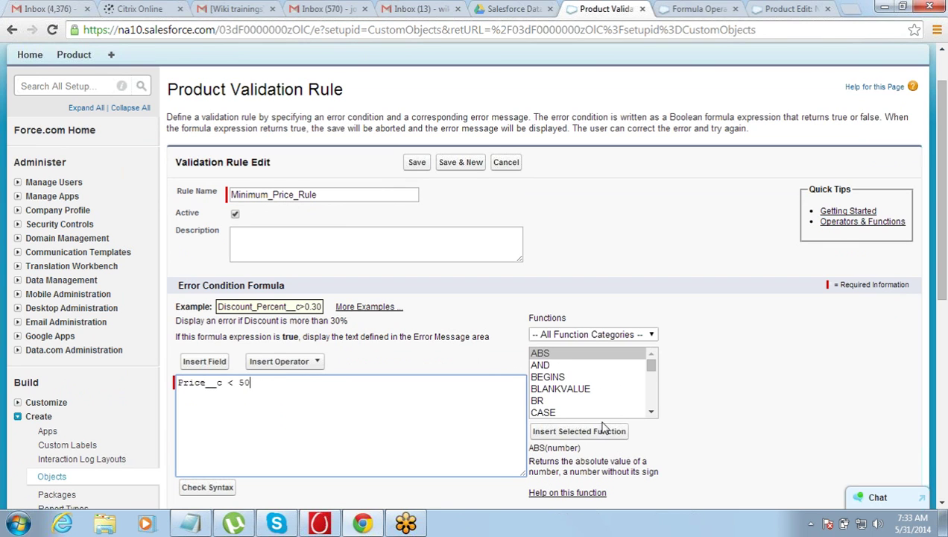
click(942, 505)
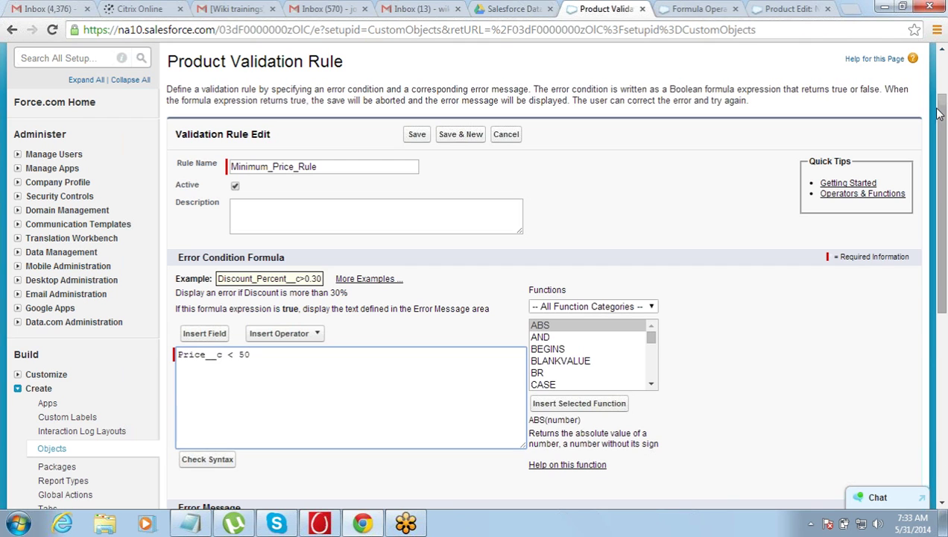
drag(939, 113, 944, 68)
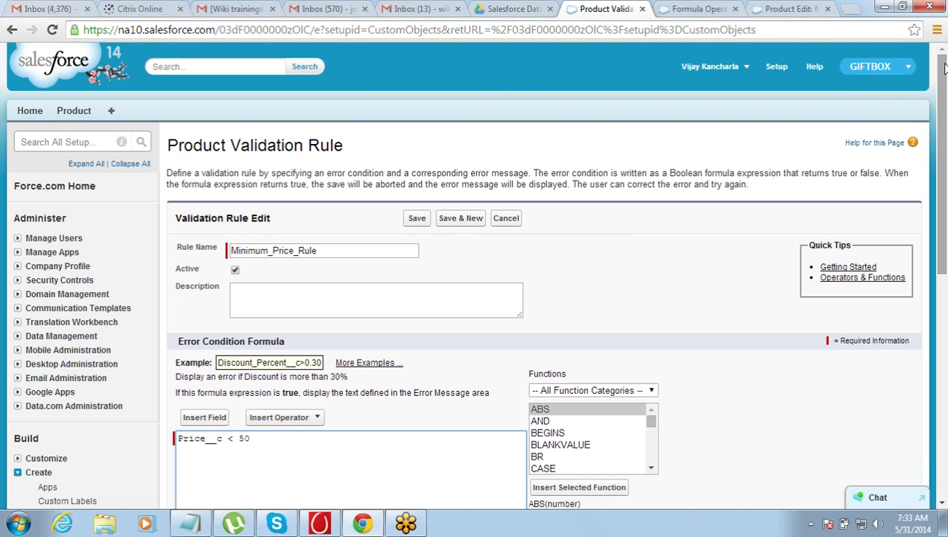
- Return to the empty new product form and dismiss the Windows activation notification
click(780, 7)
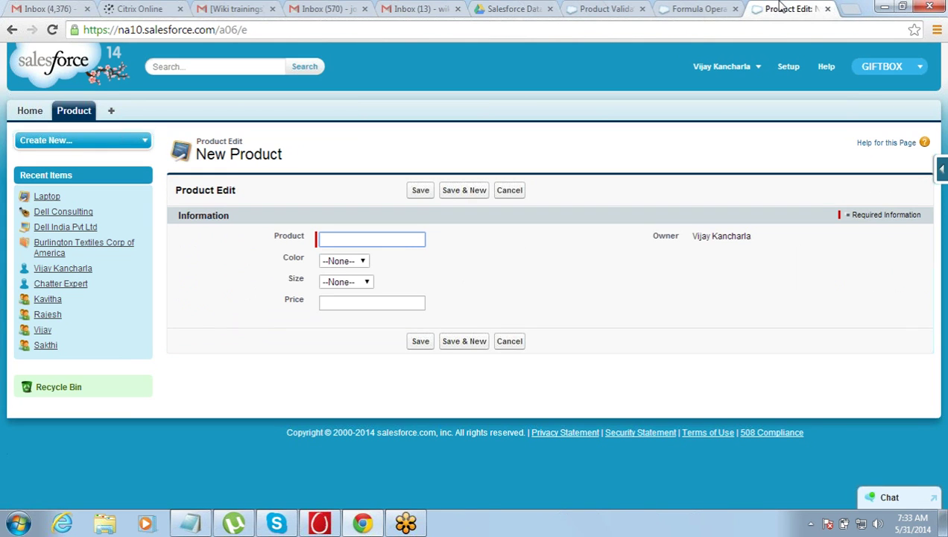
click(561, 30)
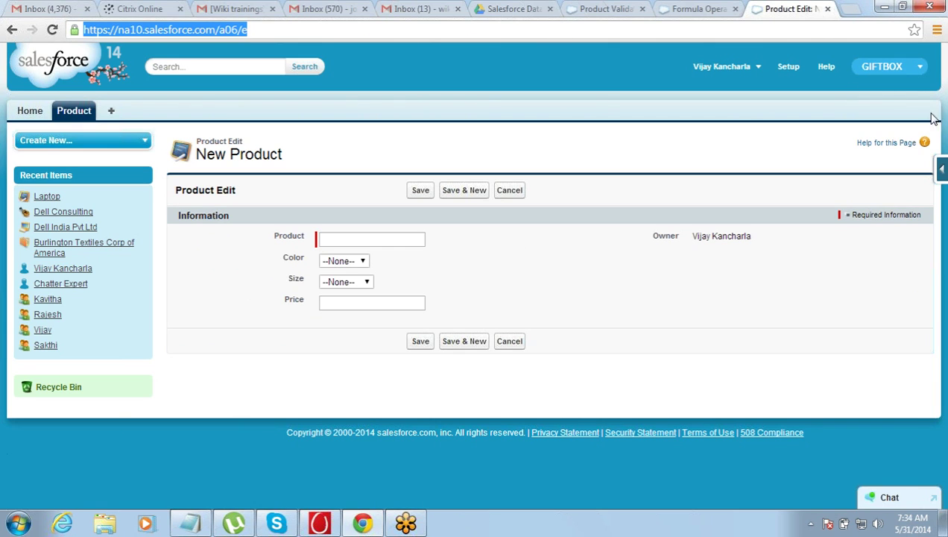
click(785, 174)
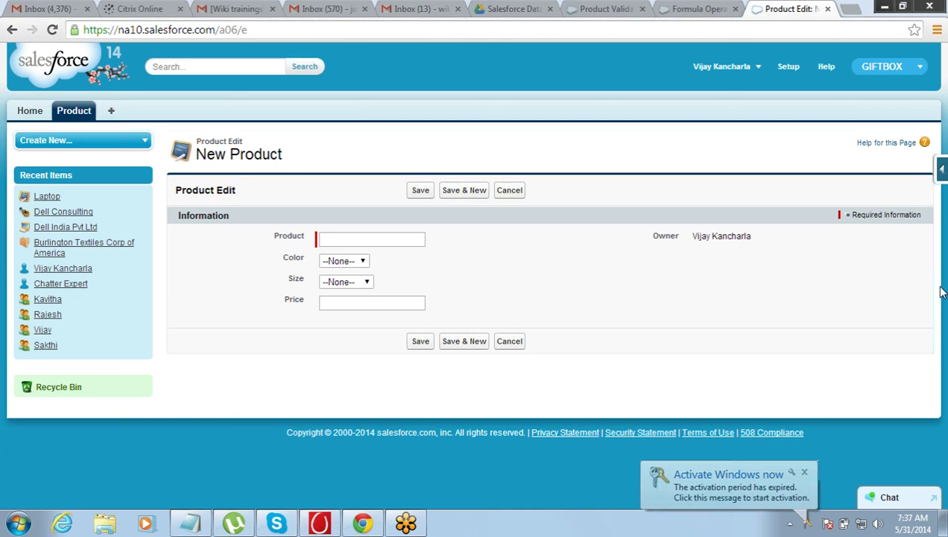
click(805, 473)
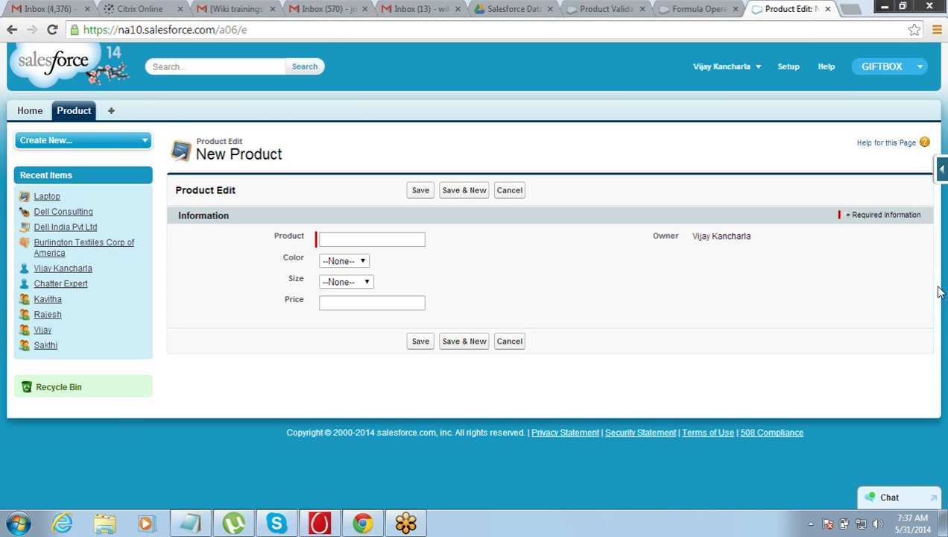